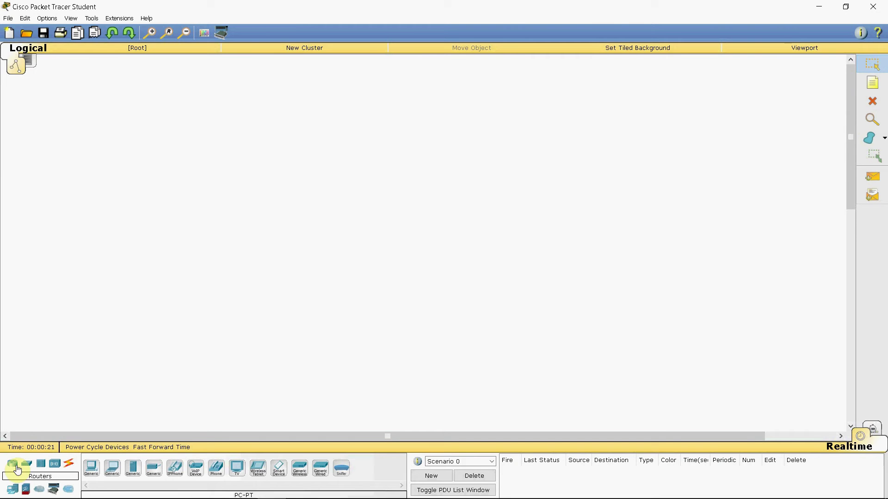
Step: Place a generic switch (Switch0) in the middle of the workspace
click(27, 470)
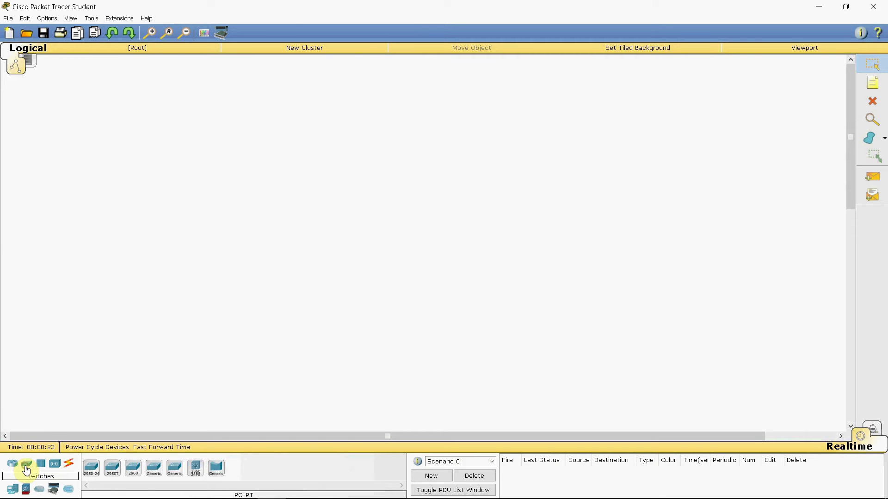
click(157, 469)
click(464, 174)
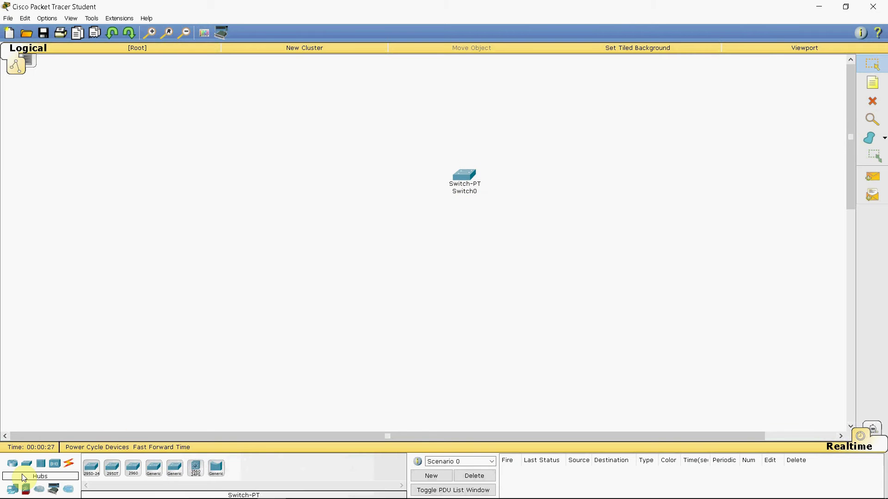
Step: Place a generic hub (Hub0) to the left of the switch
click(42, 462)
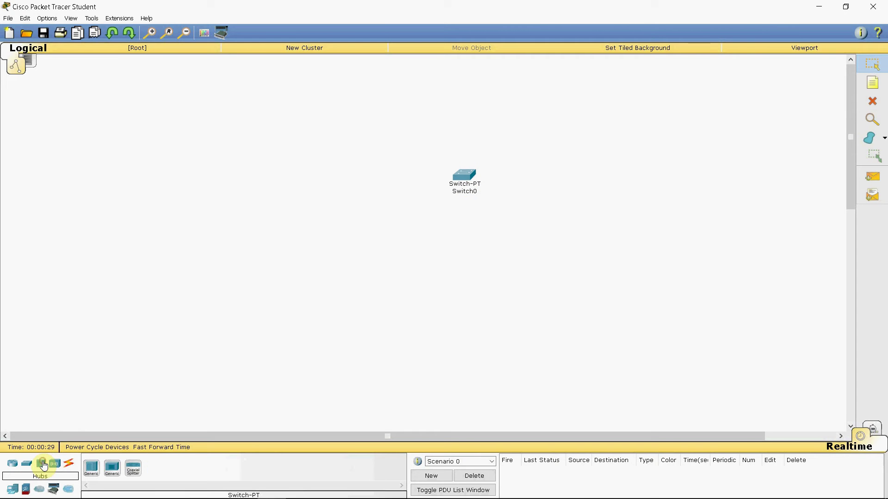
click(91, 477)
click(301, 180)
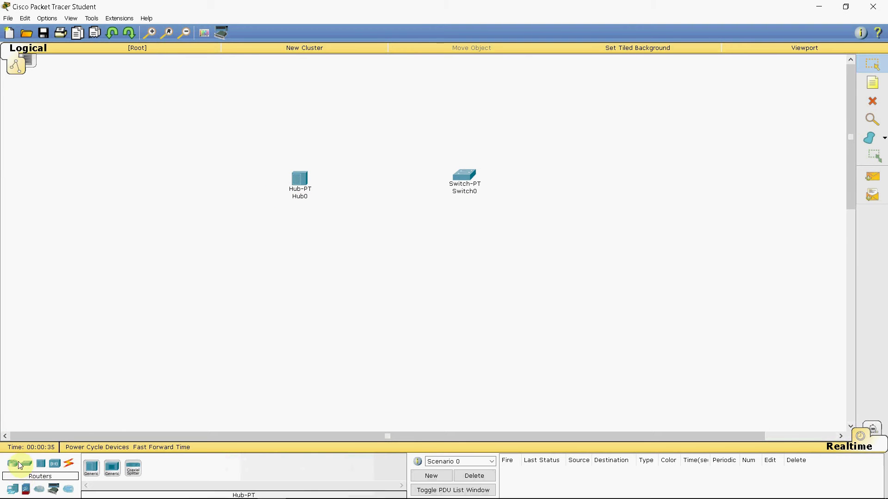
click(12, 491)
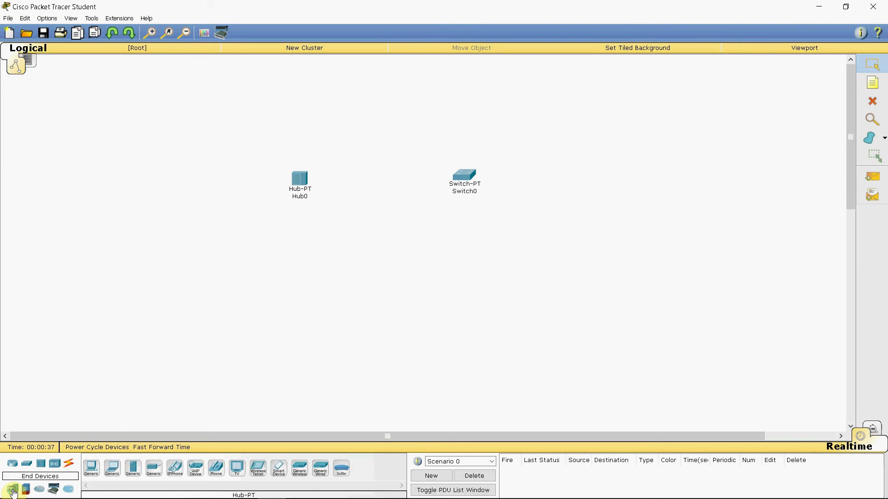
Step: Place three generic PCs (PC0, PC1, PC2) in a row below the hub
click(97, 475)
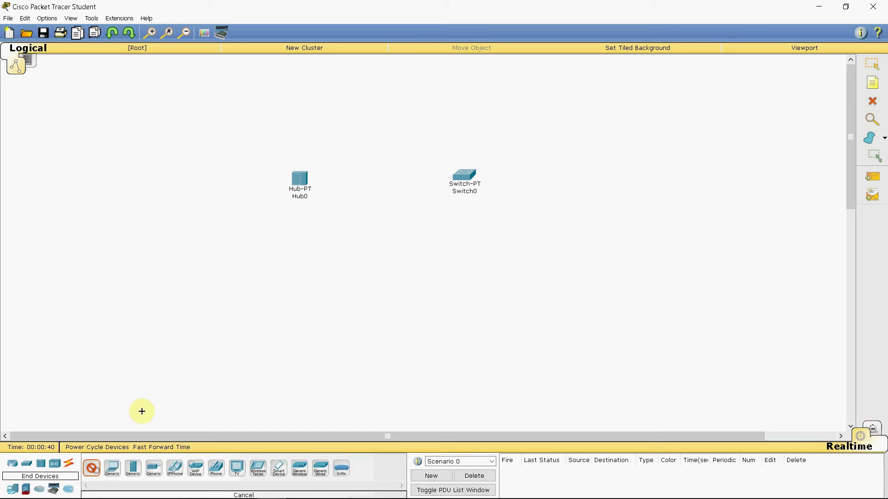
click(207, 267)
click(257, 283)
click(133, 472)
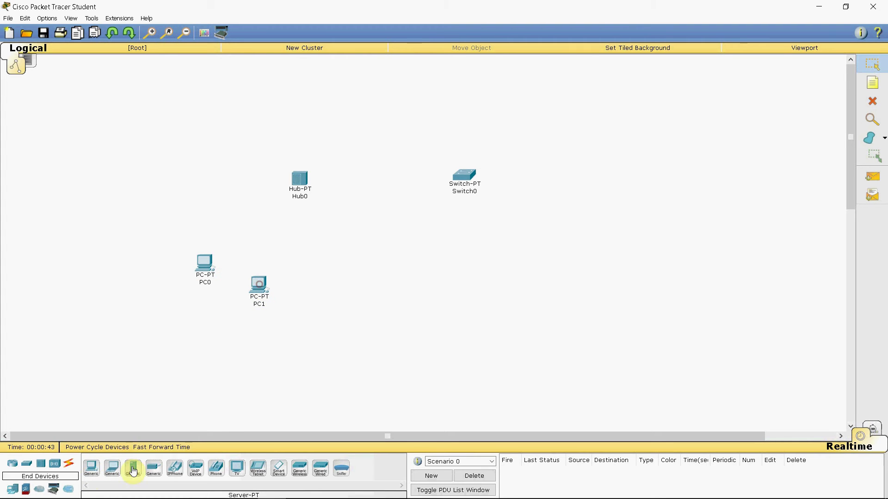
click(91, 470)
click(331, 290)
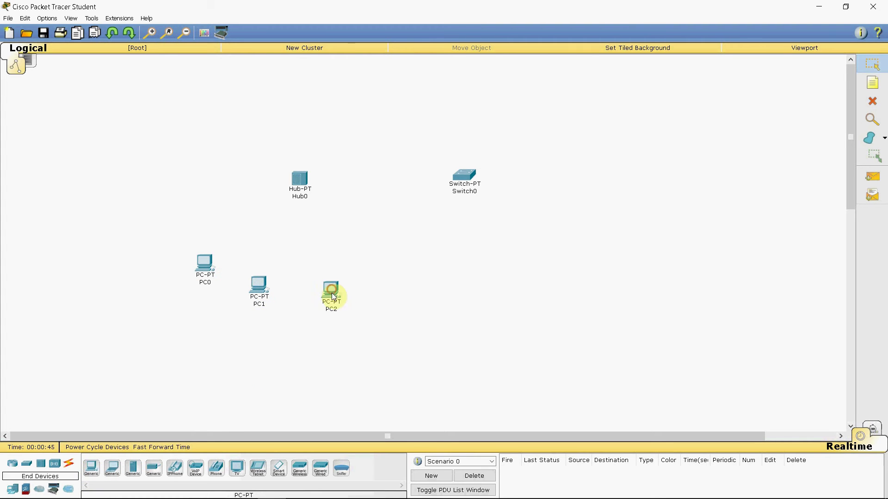
Step: Place three more generic PCs (PC3, PC4, PC5) in a row below the switch
click(95, 471)
click(432, 279)
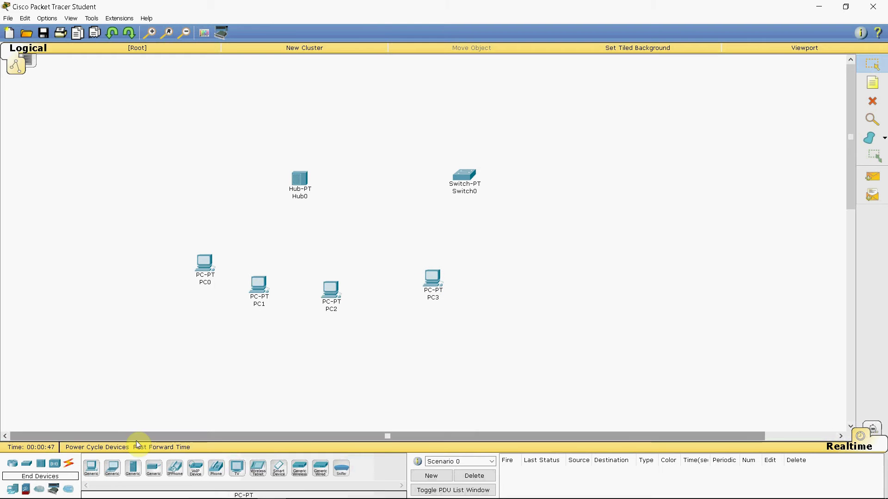
click(90, 477)
click(504, 262)
click(96, 468)
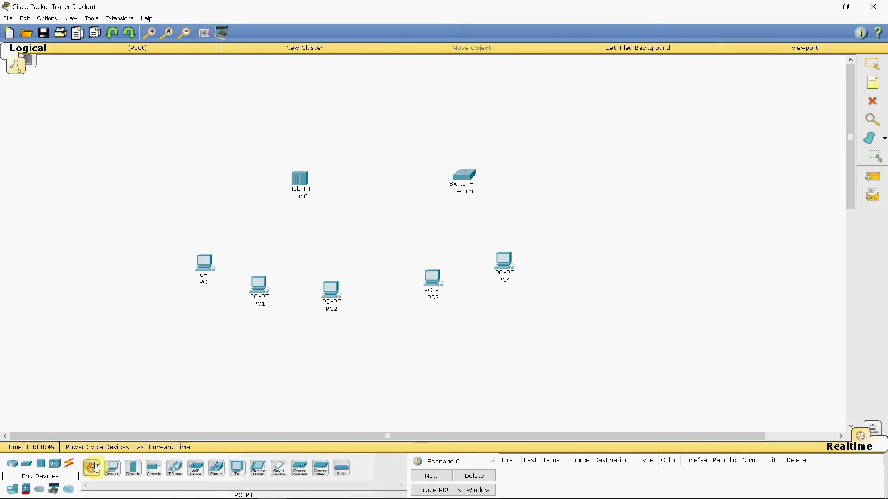
click(571, 250)
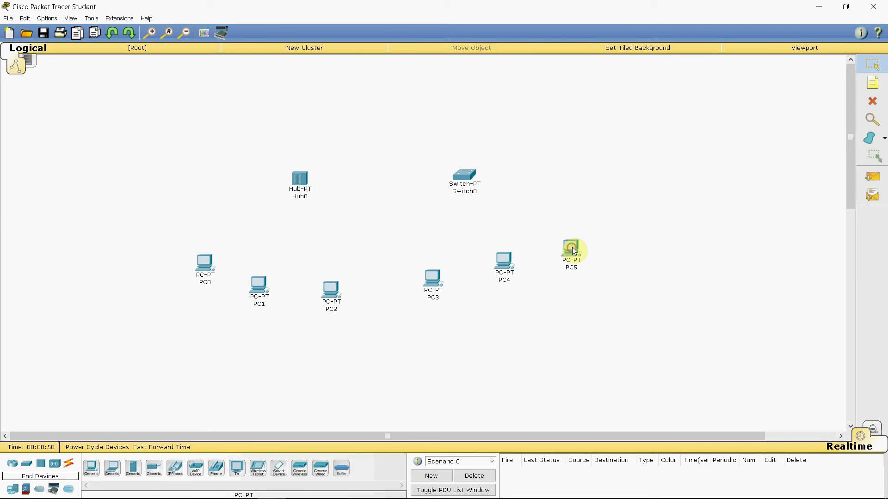
Step: Cable PC0, PC1 and PC2 each to Hub0 using the automatic connection type
click(69, 465)
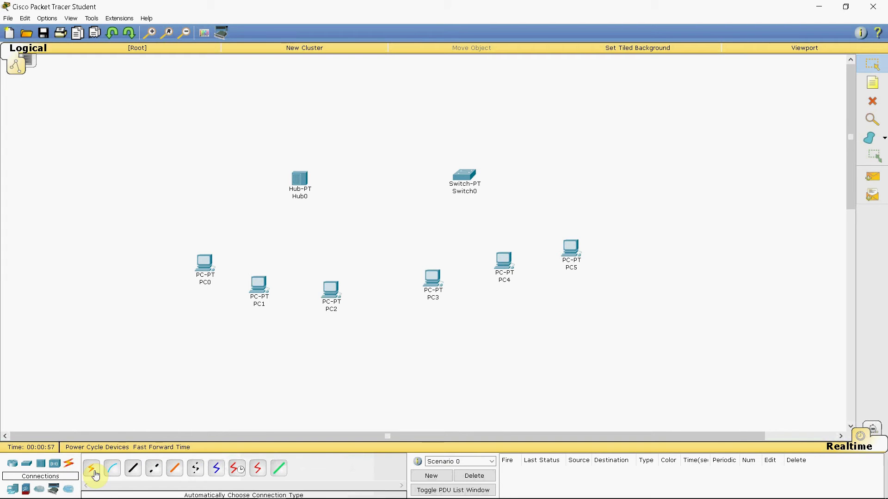
click(207, 270)
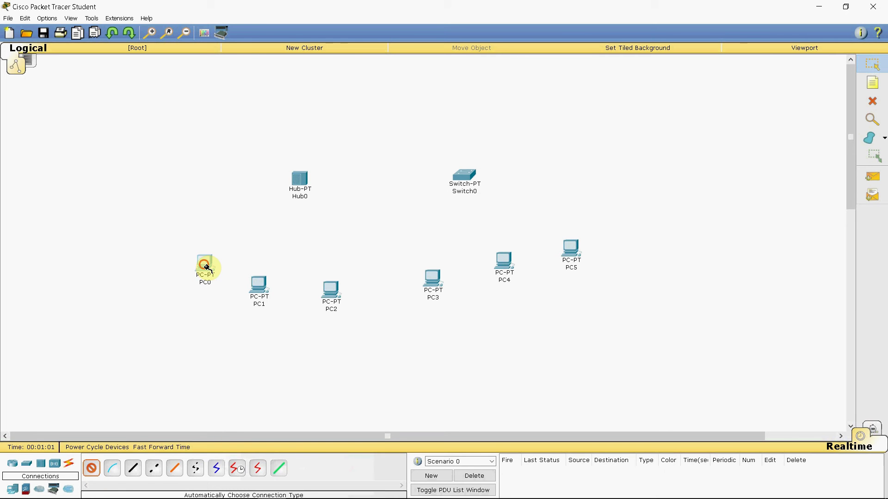
click(299, 182)
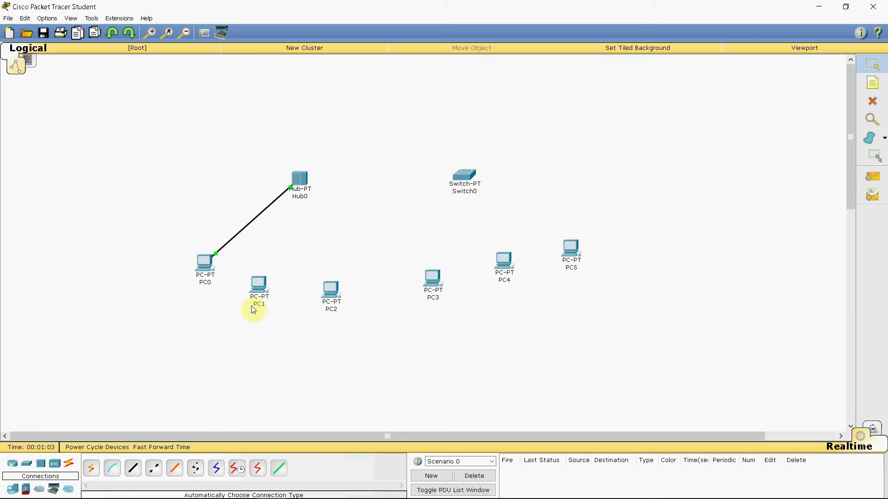
click(91, 469)
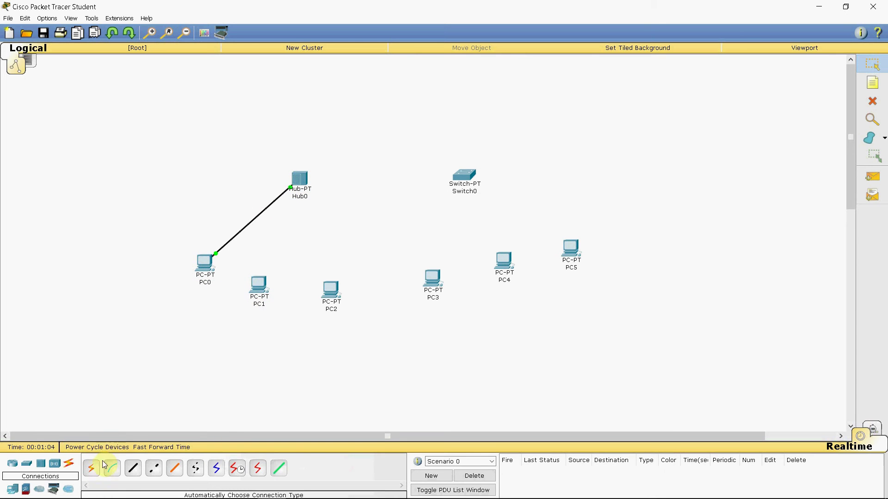
click(259, 283)
click(300, 178)
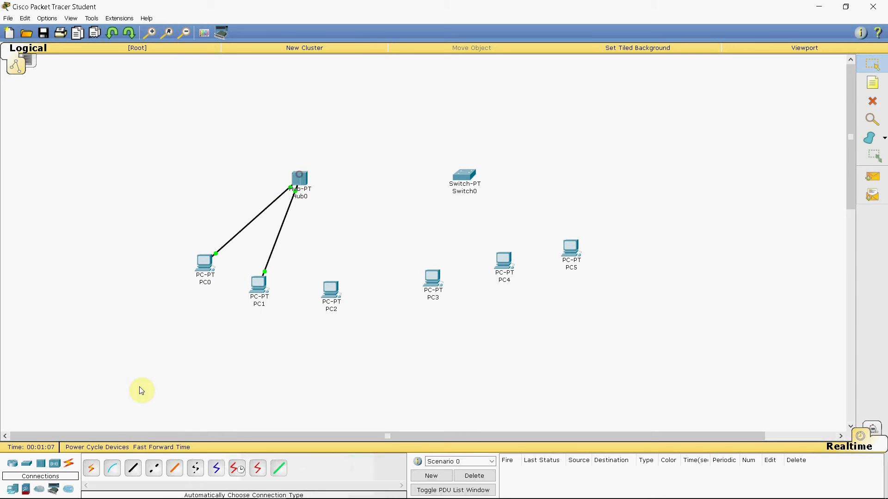
click(91, 468)
click(332, 291)
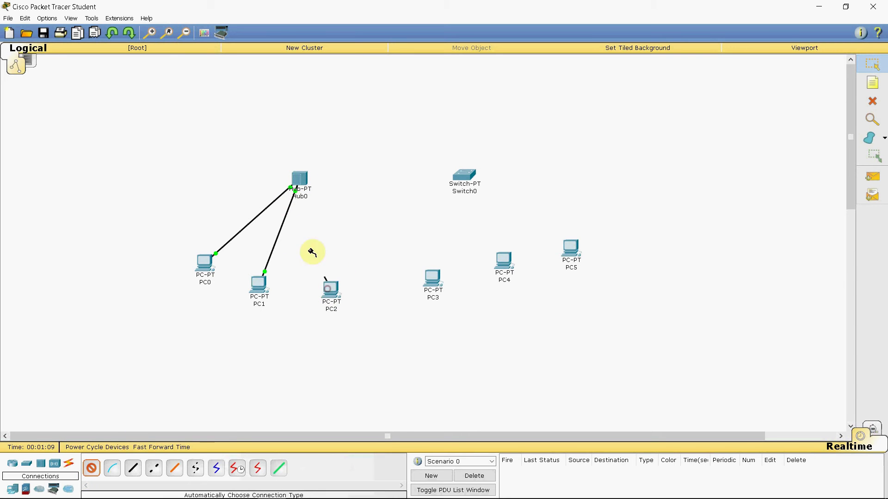
click(301, 179)
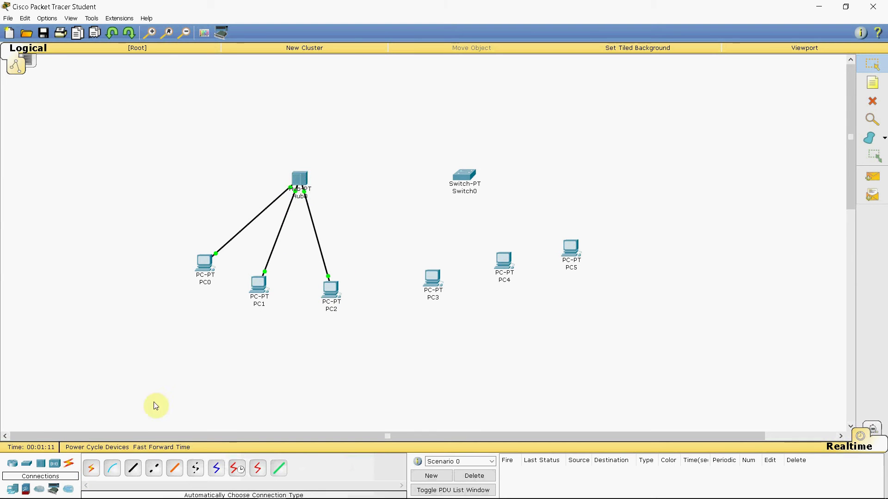
Step: Link Hub0 to Switch0 with an automatically chosen cable
click(91, 468)
click(300, 178)
click(450, 181)
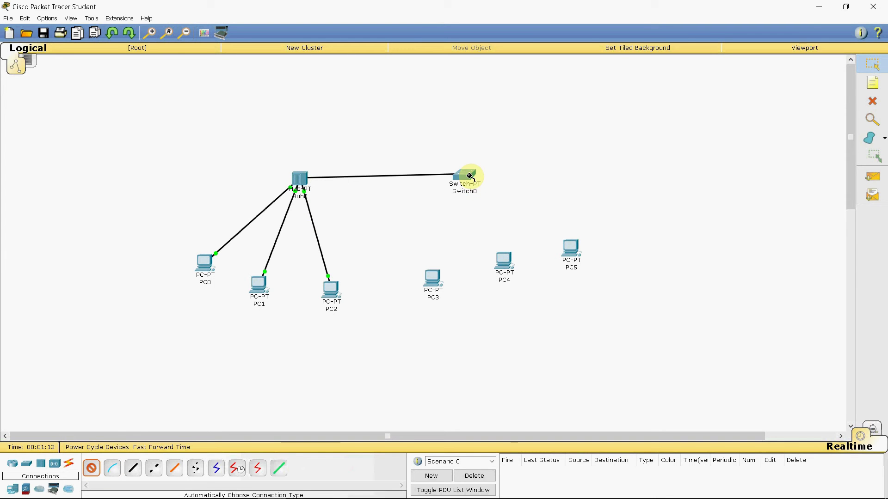
Step: Cable Switch0 to PC3, PC4 and PC5 with automatic connections
click(93, 472)
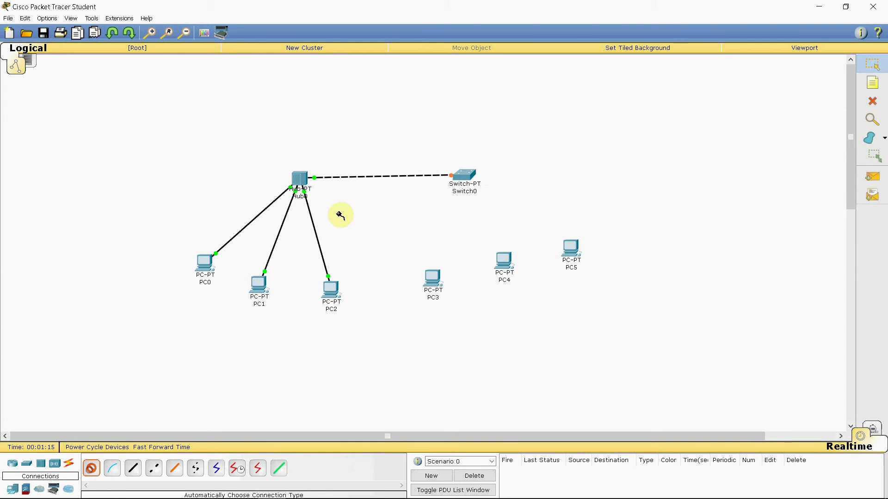
click(458, 176)
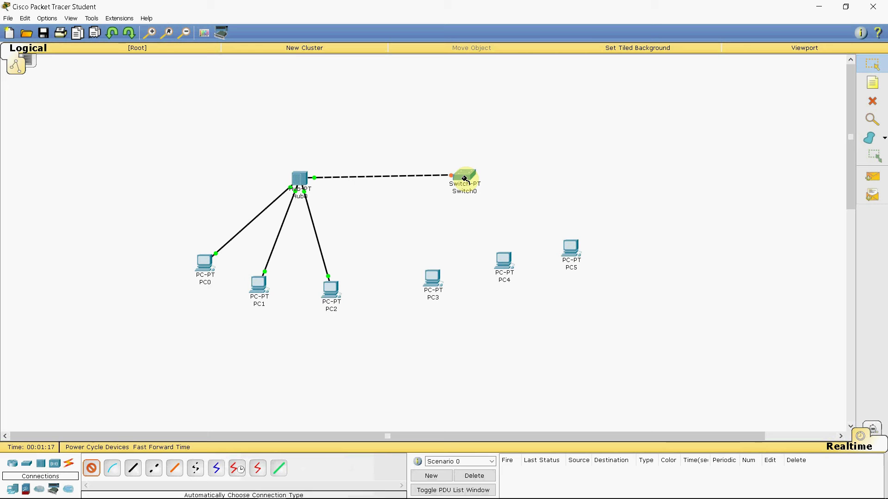
click(432, 276)
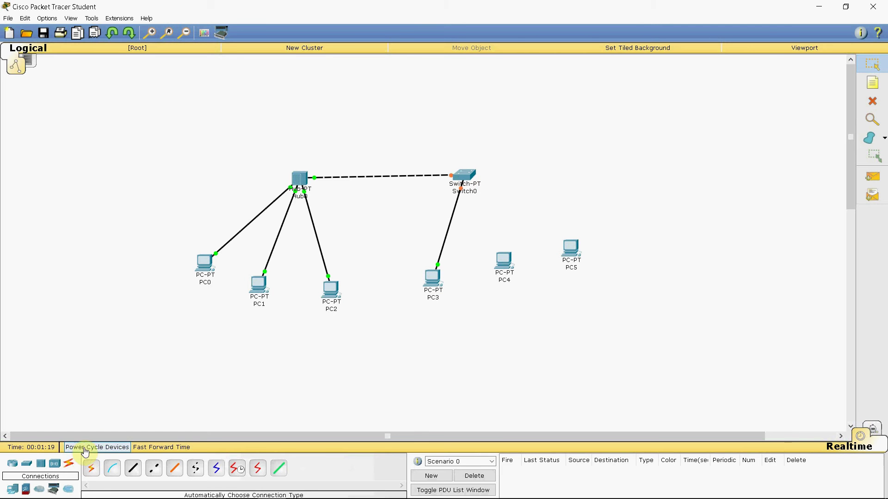
click(99, 469)
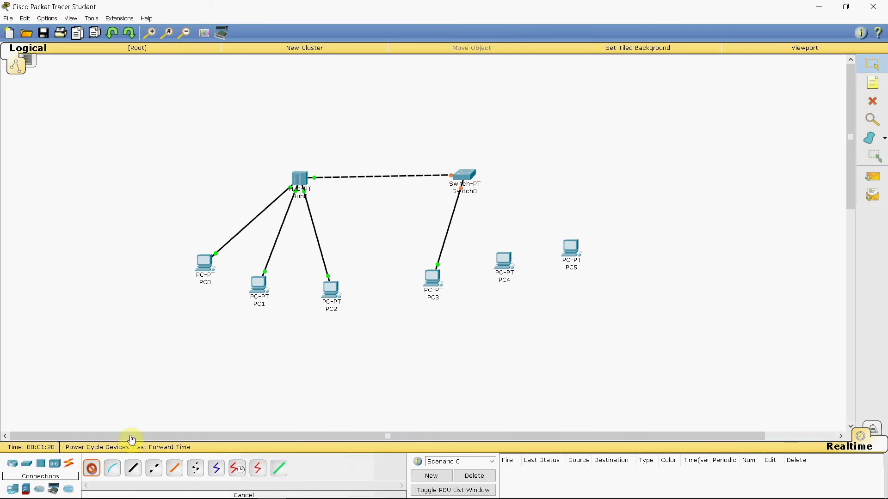
click(467, 175)
click(504, 261)
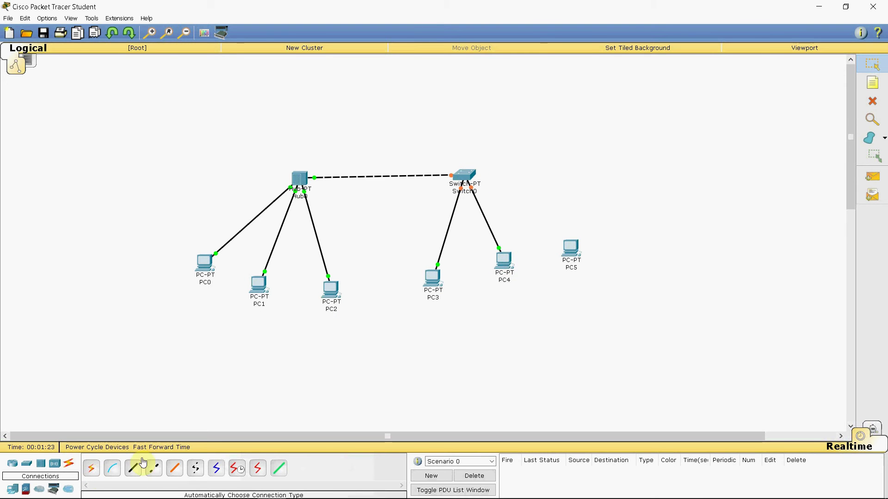
click(98, 474)
click(463, 175)
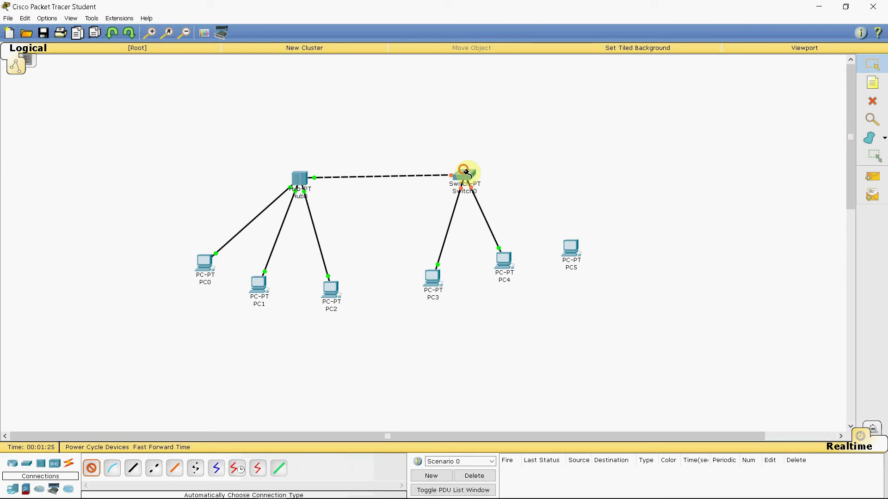
click(570, 249)
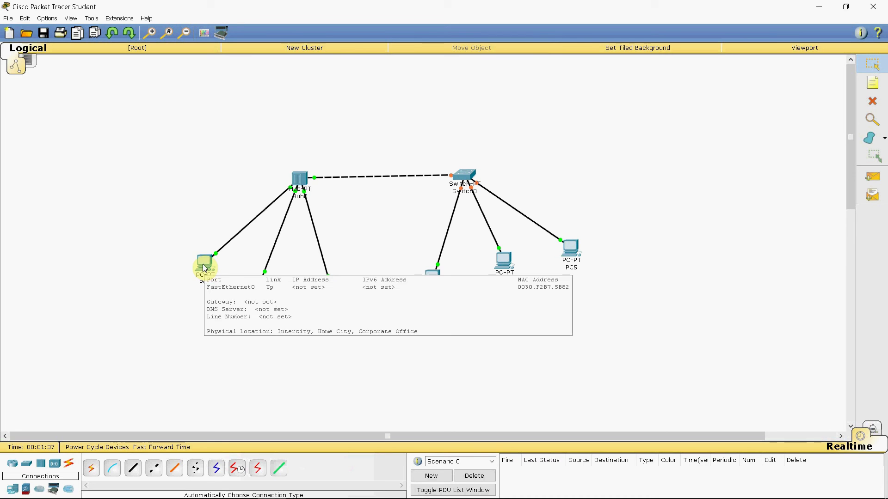
Step: Set PC0 to static IP 192.168.1.1 with mask 255.255.255.0 and close its window
click(202, 265)
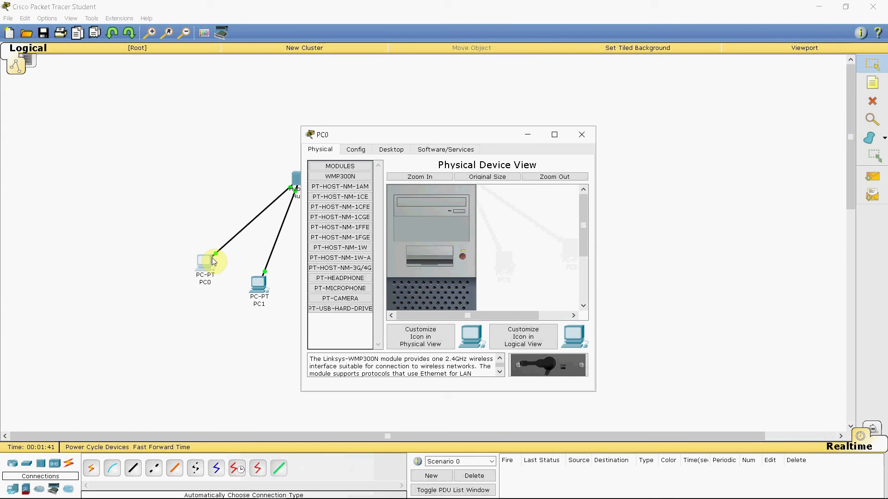
click(398, 149)
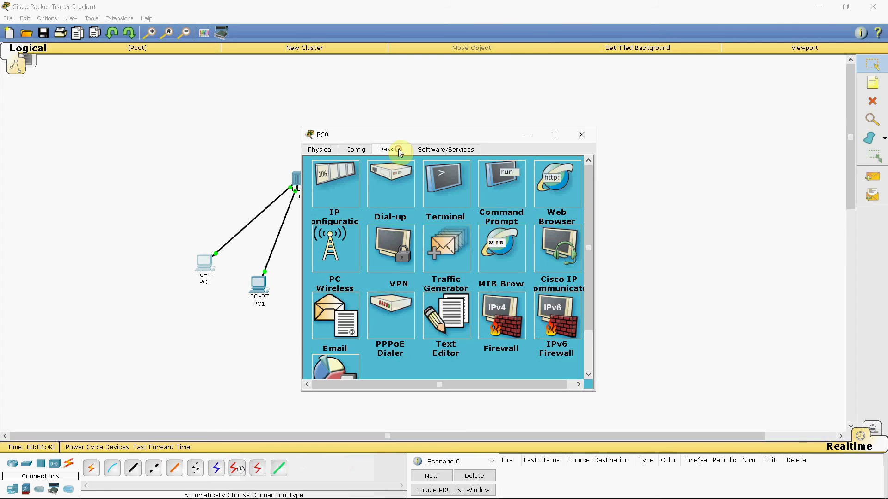
click(343, 201)
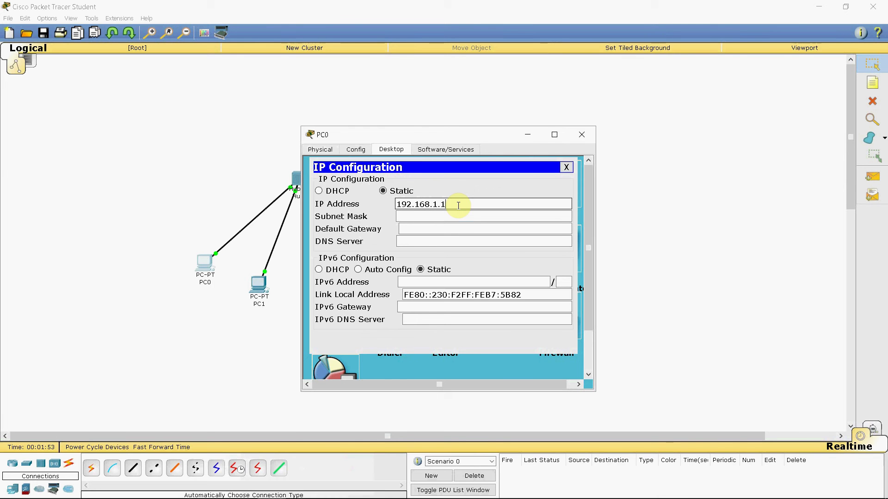
key(Tab)
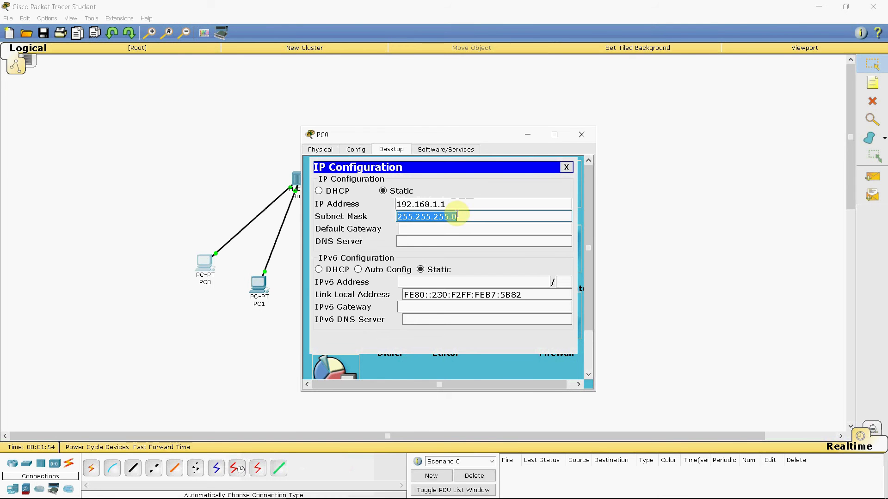
click(493, 221)
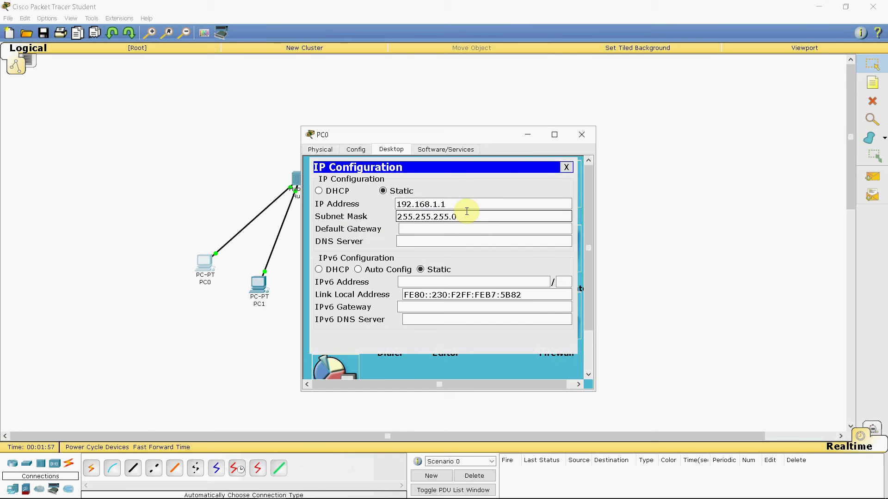
click(567, 168)
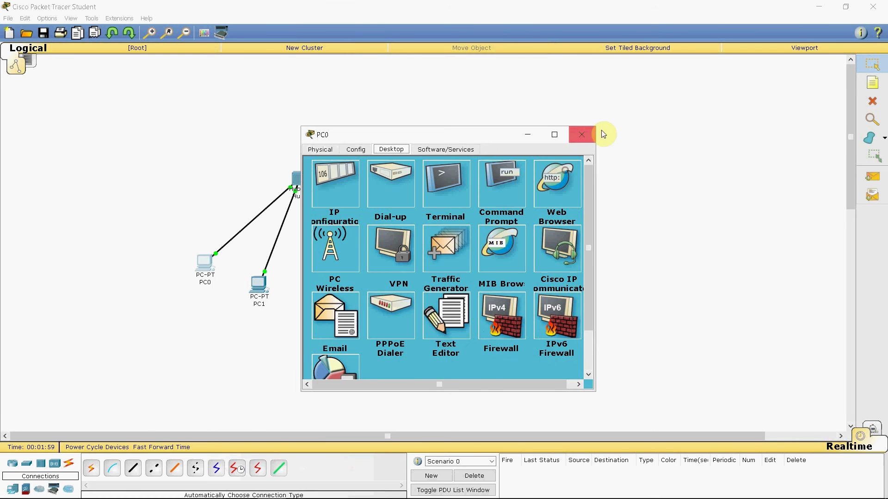
click(590, 133)
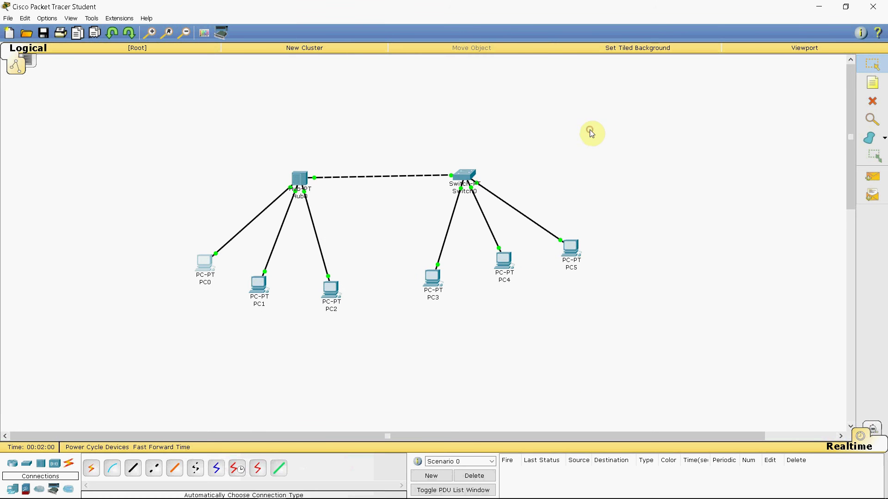
Step: Set PC1 to static IP 192.168.1.2 with mask 255.255.255.0 and close its window
click(262, 288)
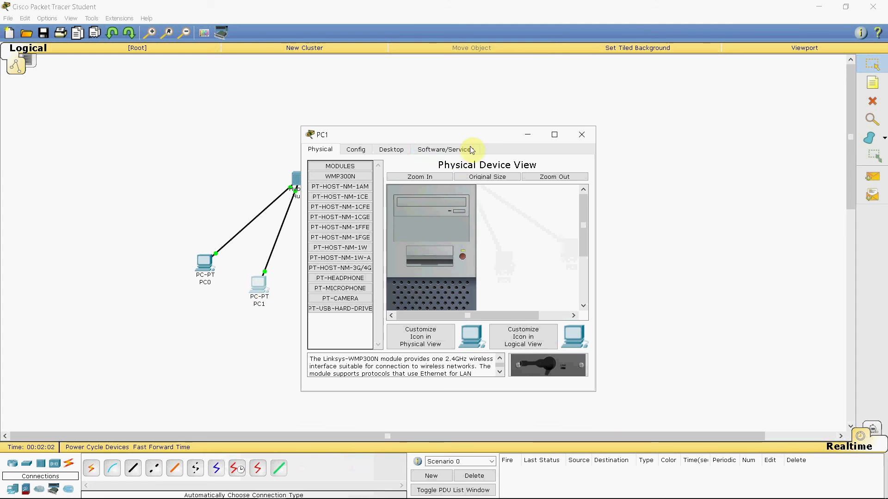
click(391, 150)
click(340, 194)
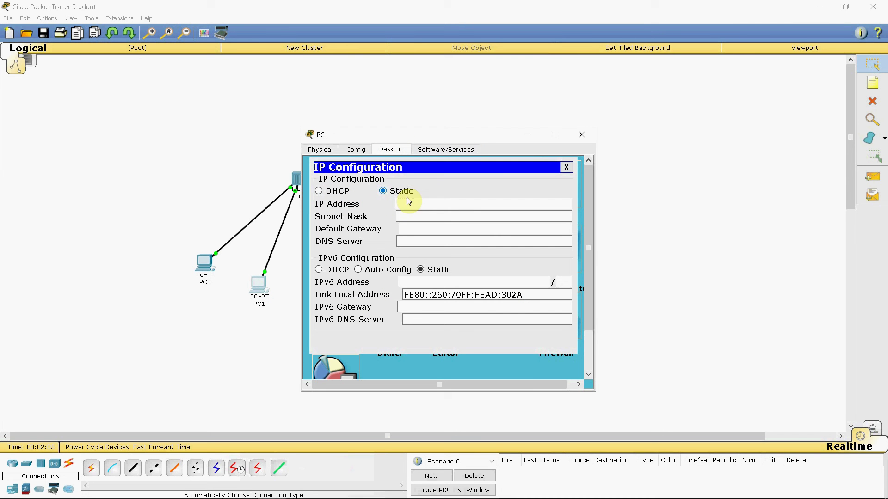
click(408, 202)
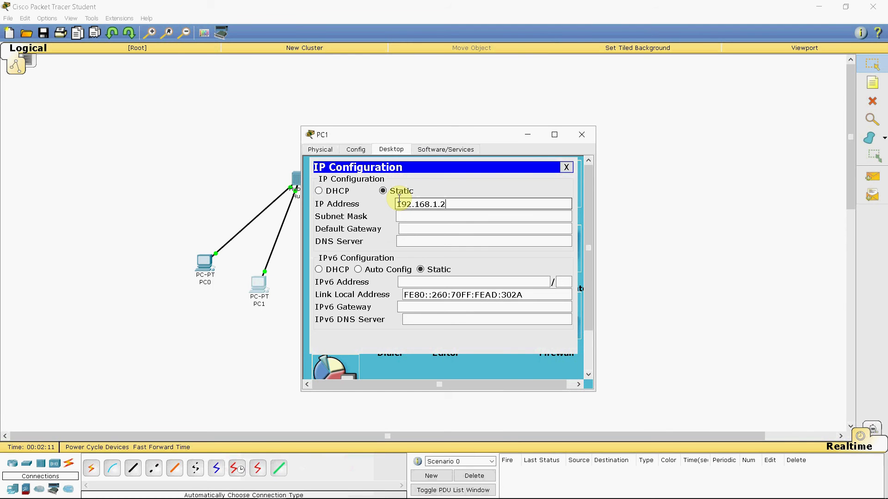
drag(475, 204, 355, 206)
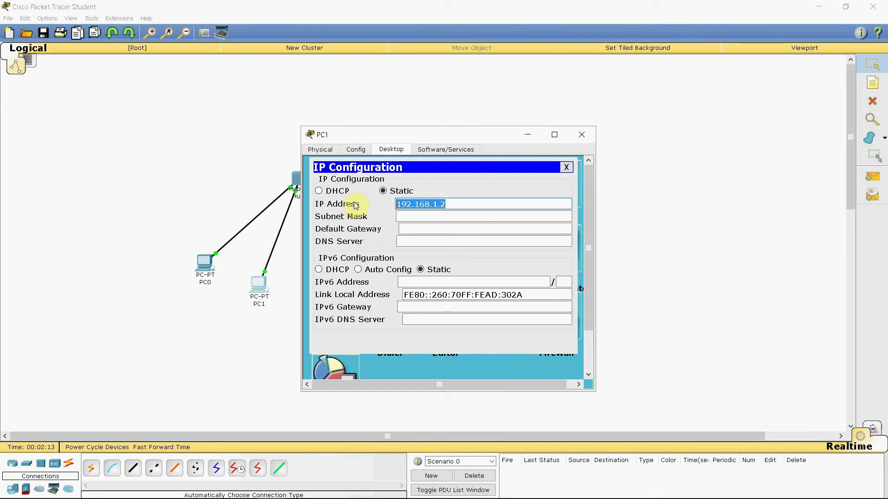
click(397, 216)
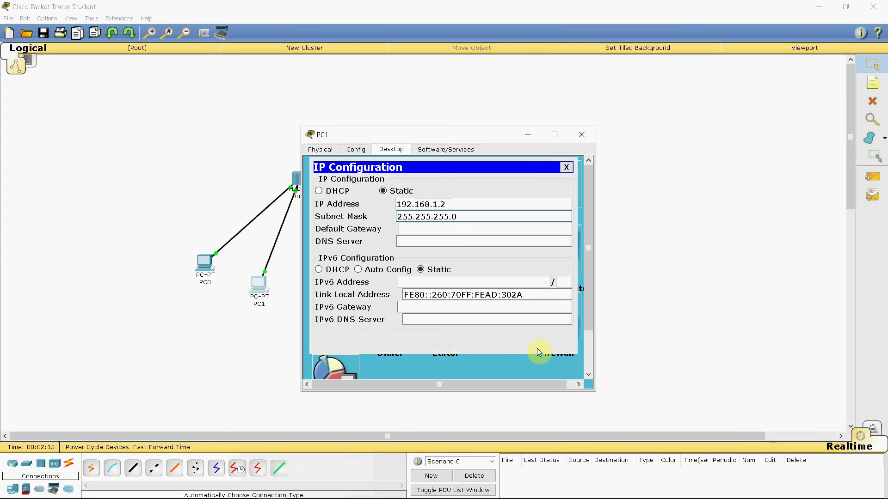
click(581, 134)
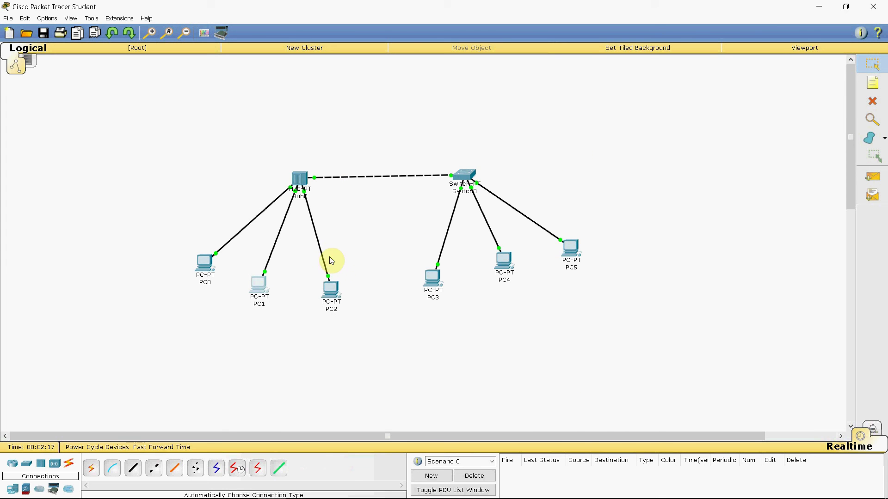
Step: Set PC2 to 192.168.1.3, mask 255.255.255.0, after 192.168.1.2 is rejected as duplicate
click(329, 291)
click(390, 149)
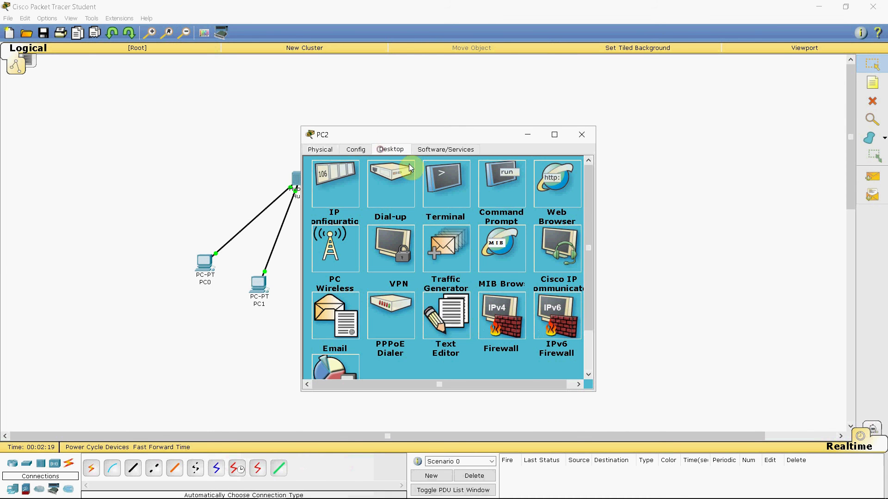
click(326, 206)
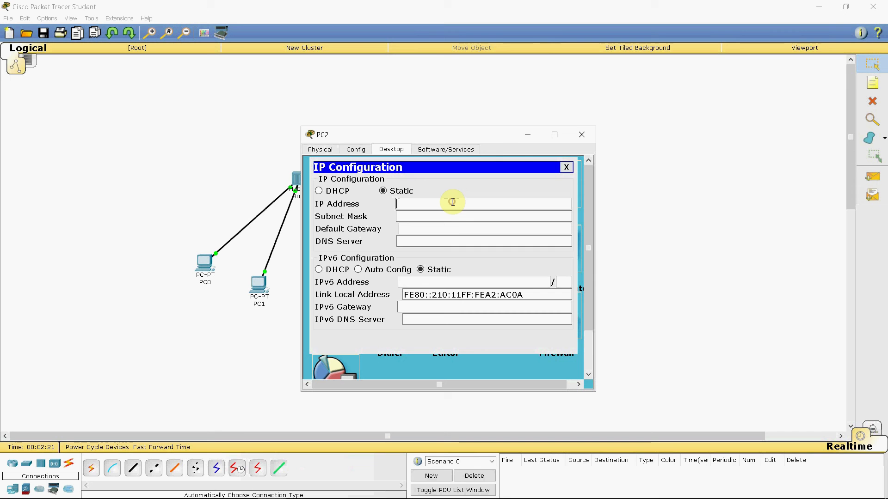
text(192.168.1.2)
key(Tab)
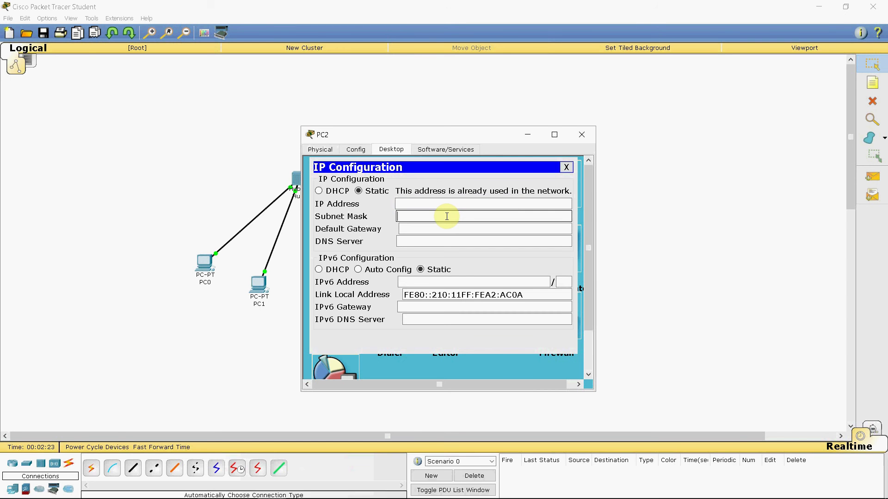
click(442, 203)
text(192.168.1.)
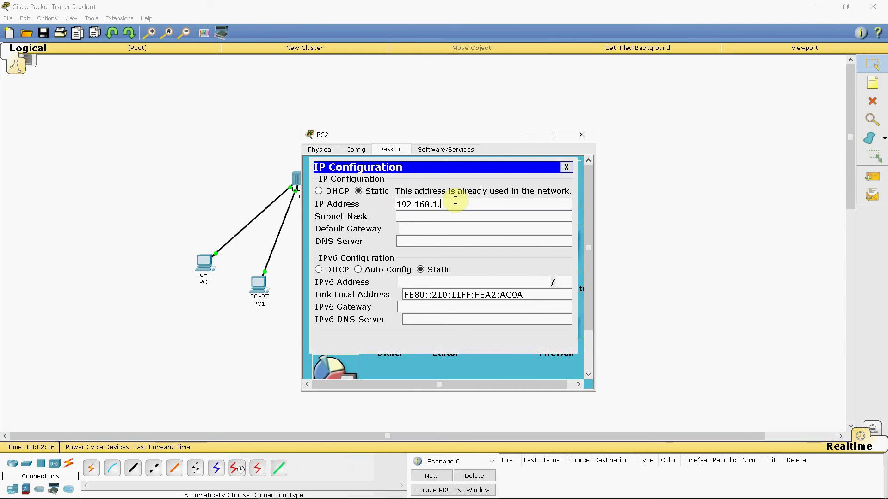
text(23)
click(447, 218)
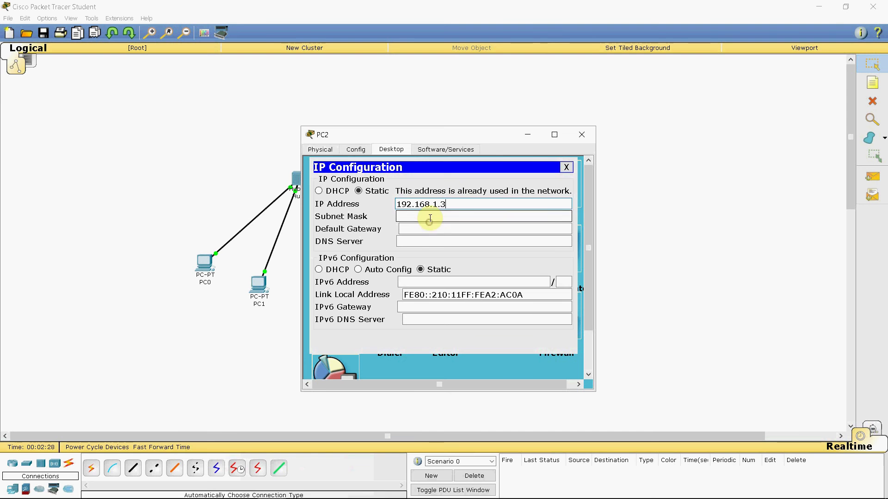
click(573, 168)
Step: Give PC3 static IP 192.168.1.4 with the default 255.255.255.0 subnet mask
click(582, 134)
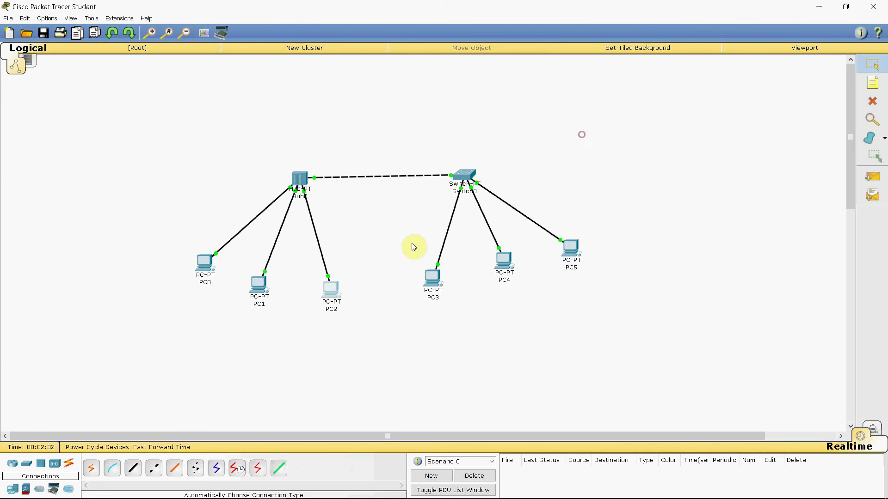
click(433, 278)
click(391, 149)
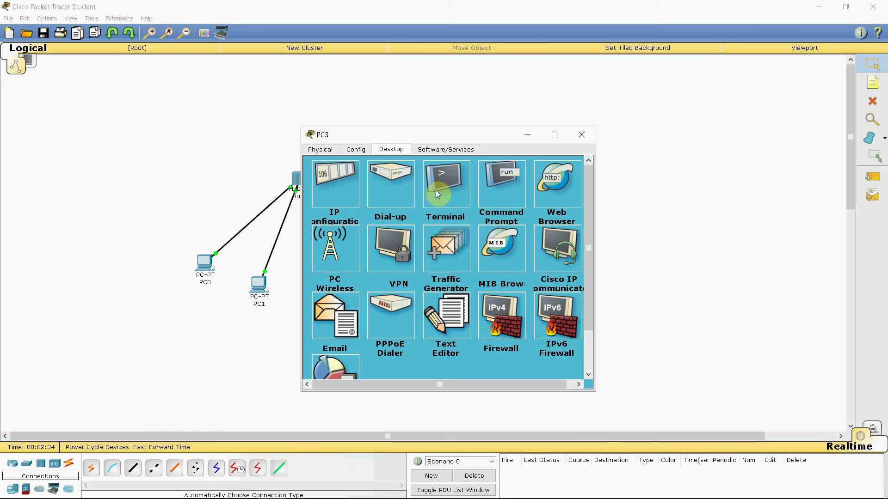
click(343, 199)
click(407, 203)
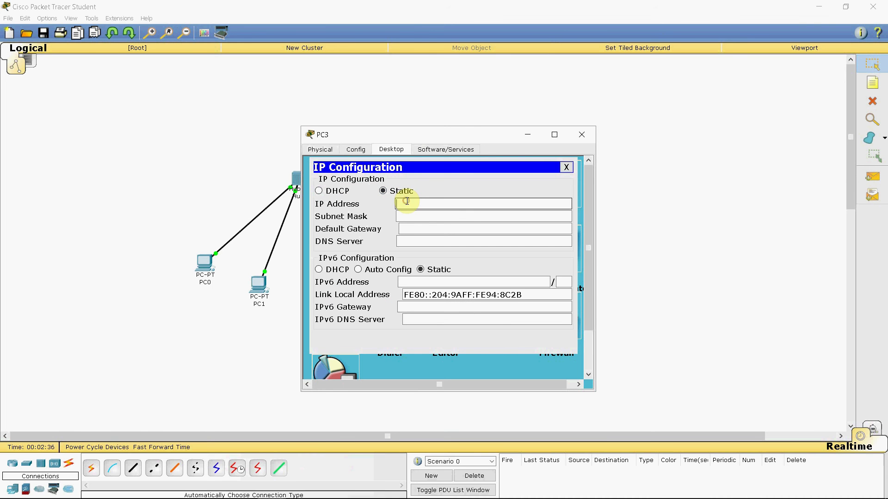
text(192.168.1.2)
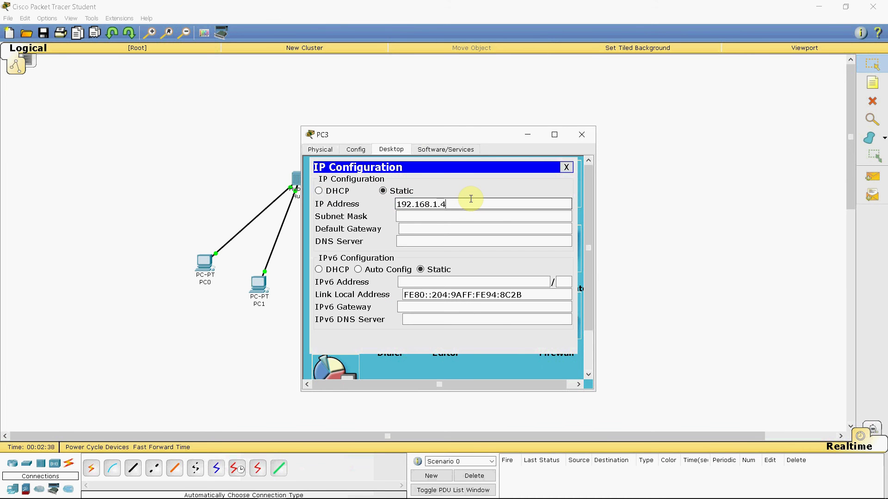
click(455, 216)
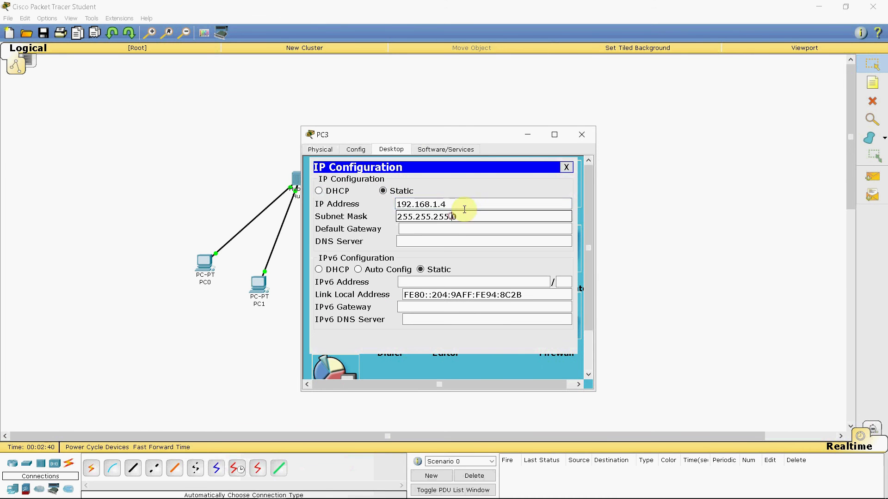
Step: Close PC3's window and give PC4 static IP 192.168.1.5 with mask 255.255.255.0
click(566, 167)
click(581, 134)
click(510, 257)
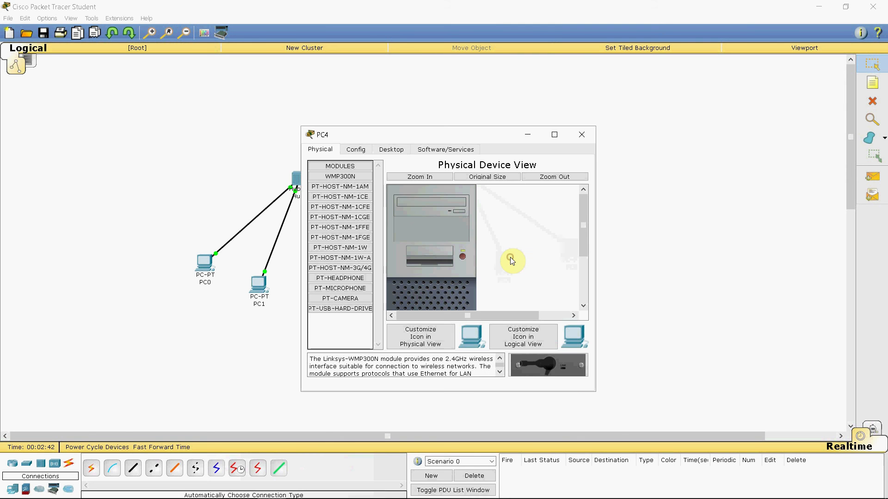
click(389, 149)
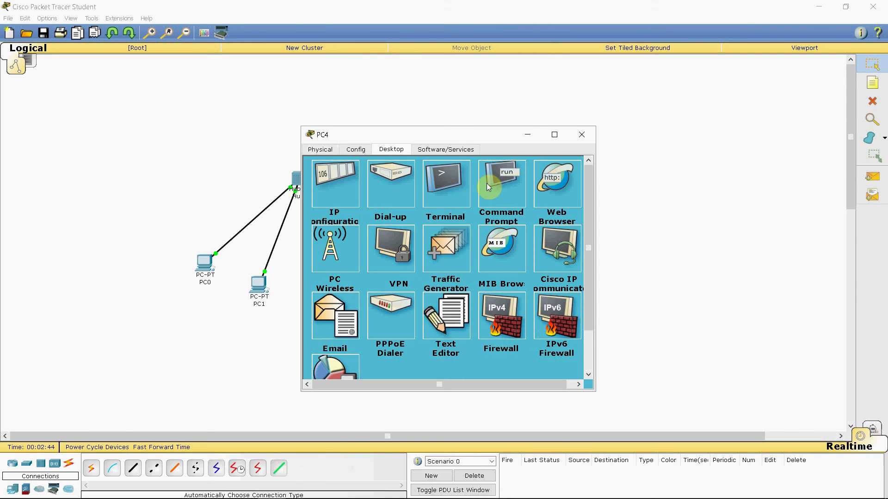
click(329, 185)
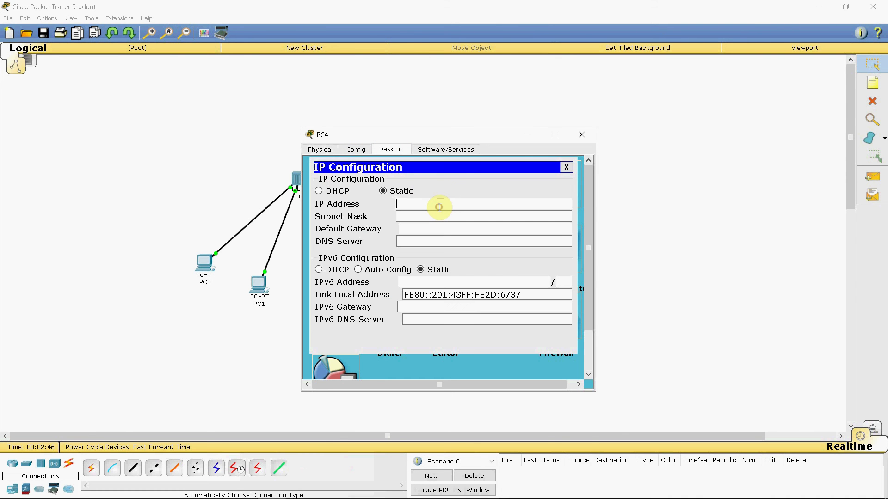
click(439, 207)
text(192.168.1.5)
click(476, 216)
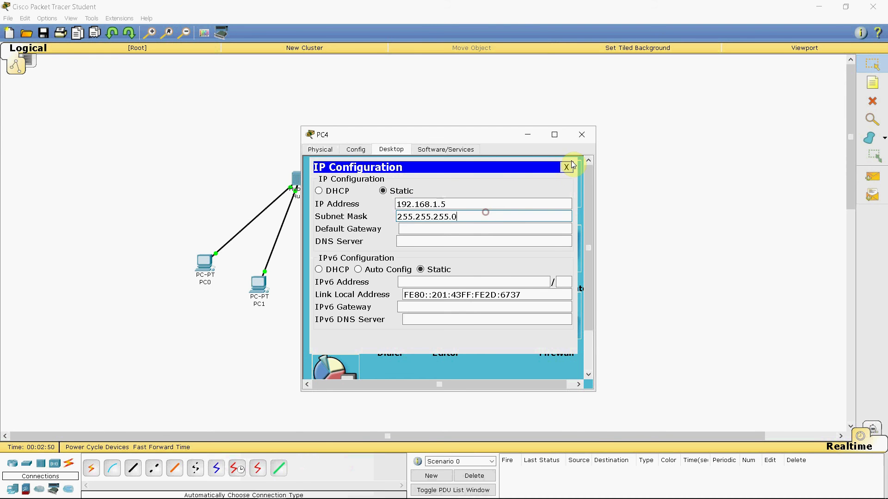
Step: Close PC4, then set PC5 to 192.168.1.6, mask 255.255.255.0, and close its window
click(566, 167)
click(582, 134)
click(571, 250)
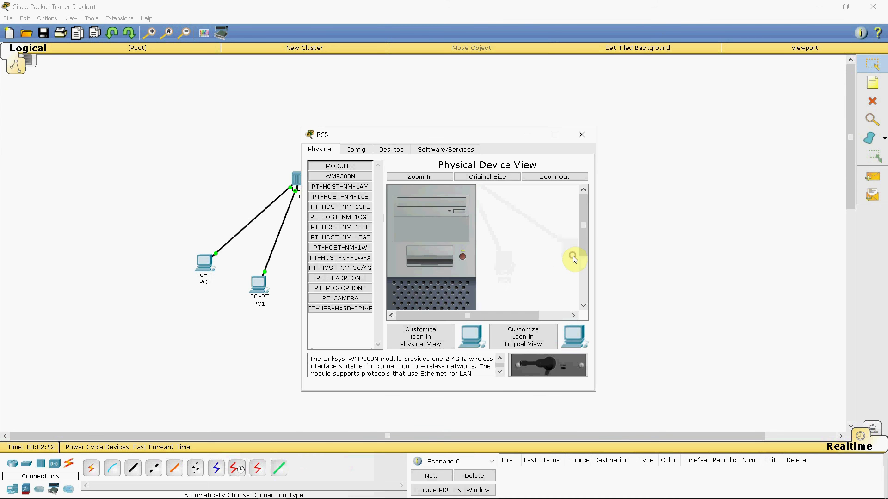
click(393, 149)
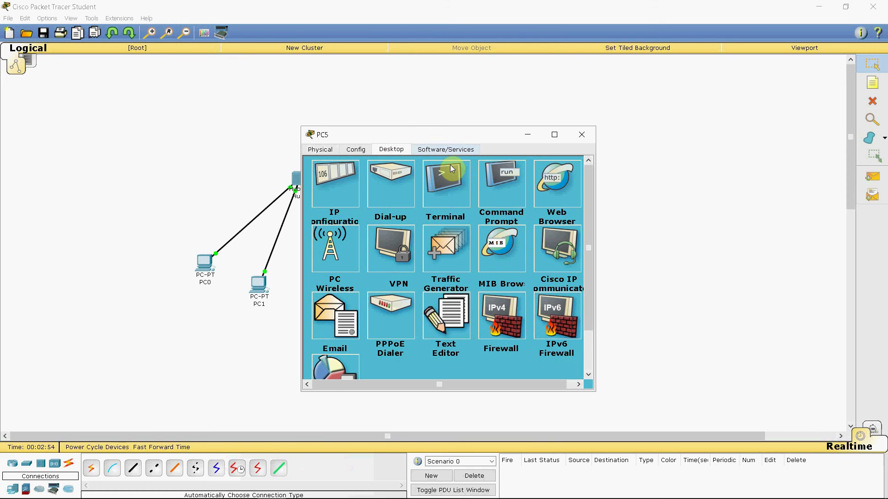
click(327, 199)
click(412, 192)
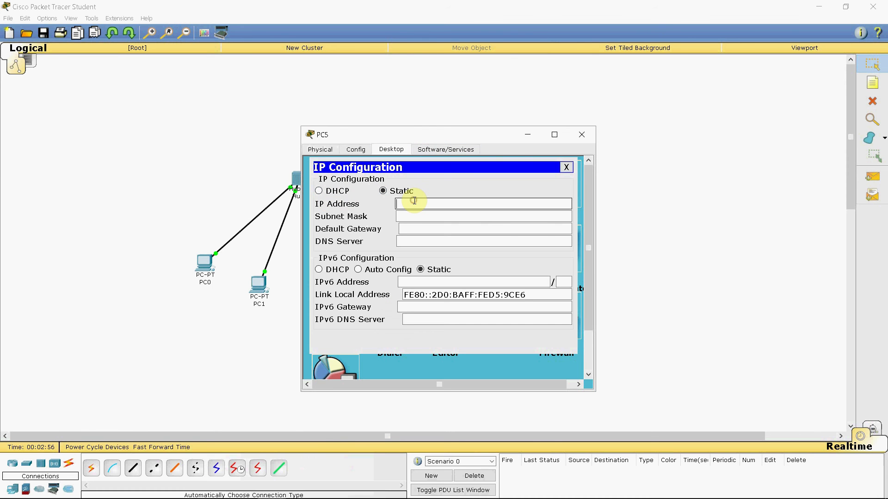
text(192.168.1.2)
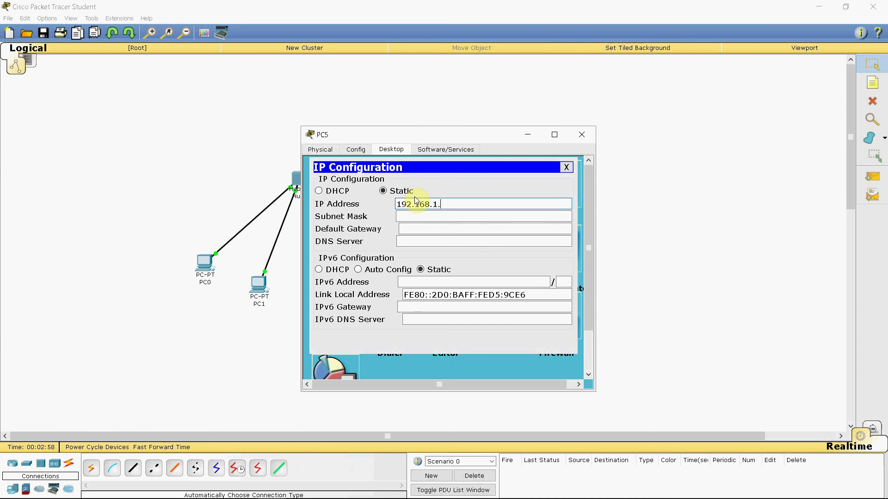
click(420, 216)
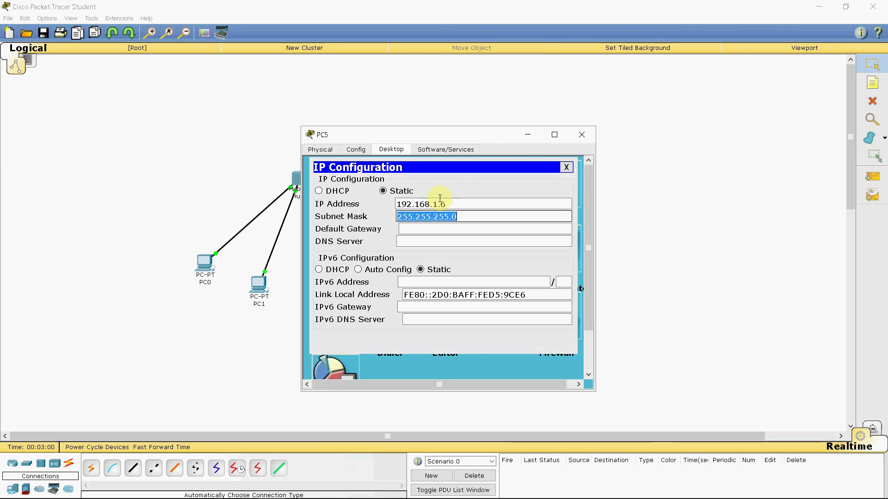
click(567, 167)
click(581, 138)
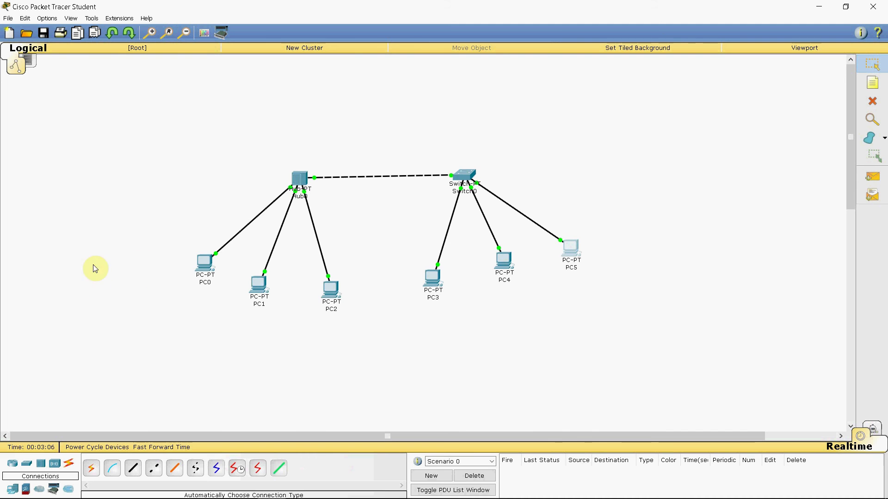
Step: Ping 192.168.1.5 from PC0's command prompt and confirm all four replies return
click(205, 262)
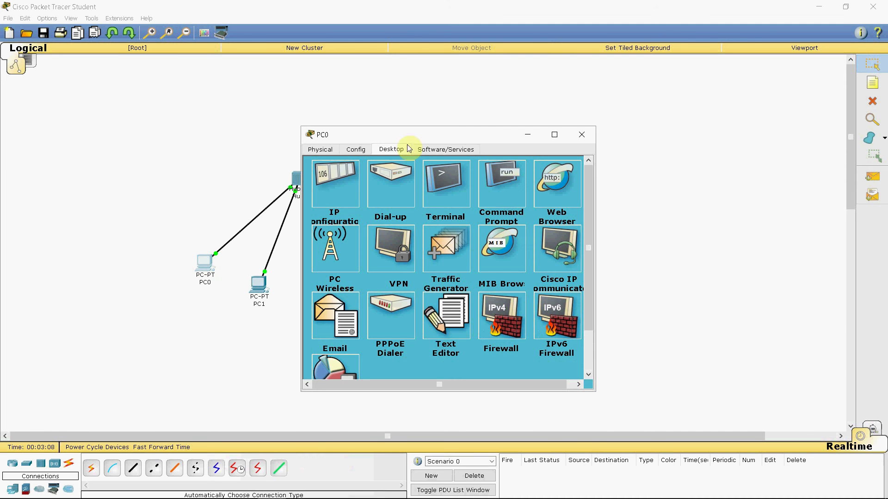
click(508, 189)
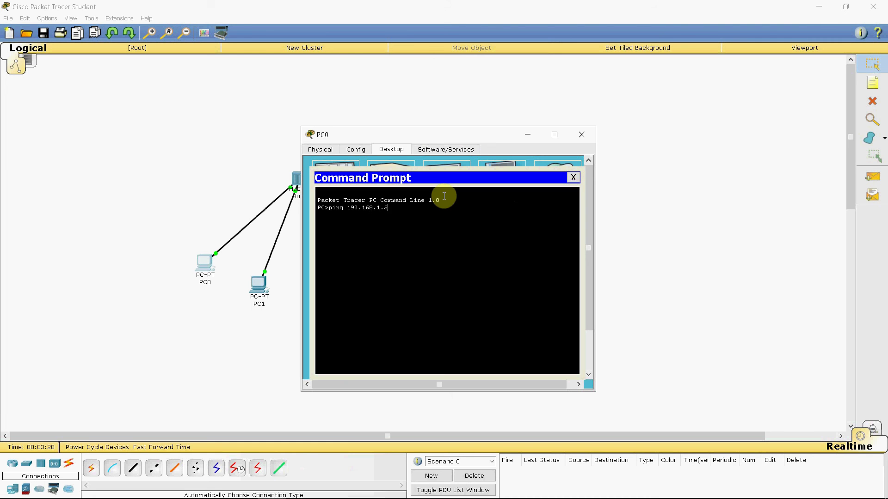
key(Return)
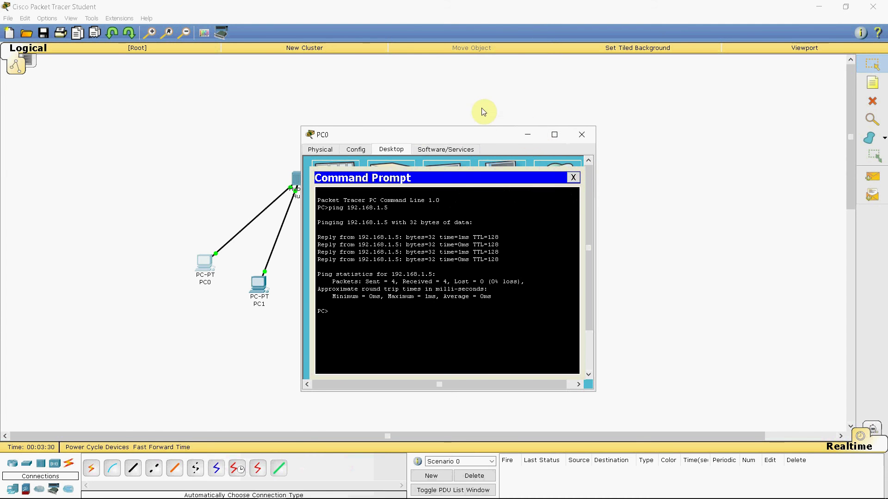
click(573, 178)
click(531, 135)
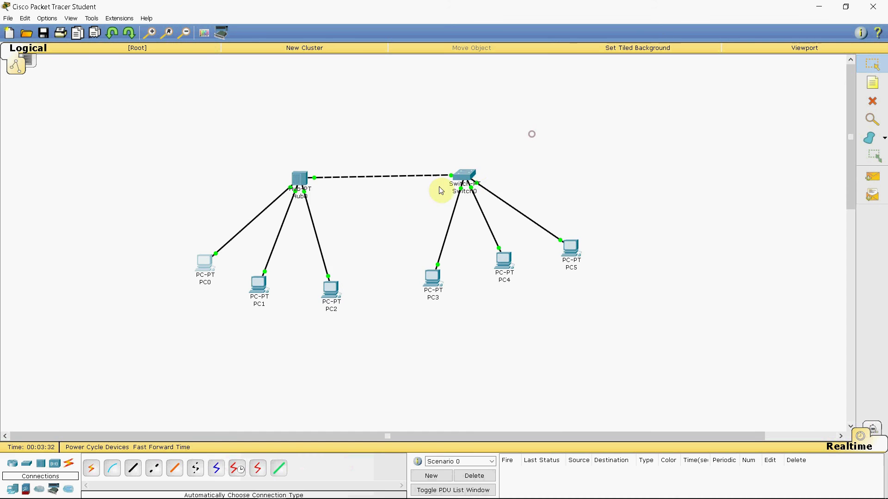
Step: Turn off Switch0's power from its Physical view
click(467, 177)
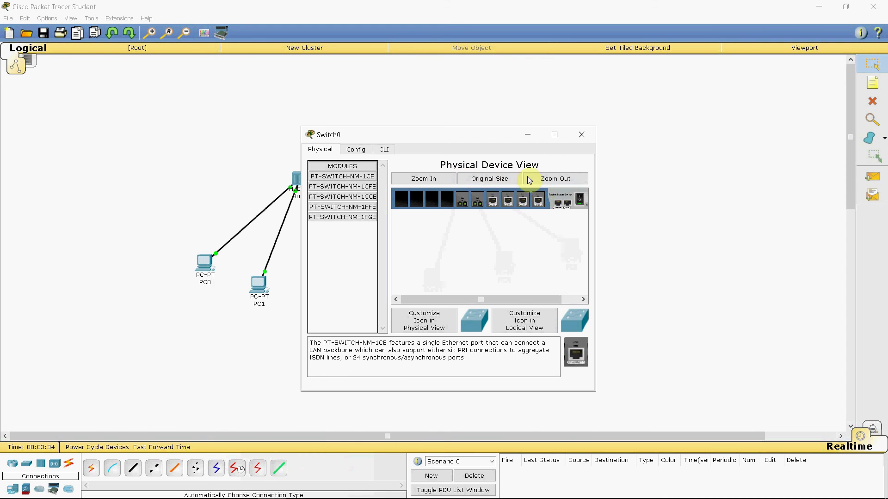
click(579, 202)
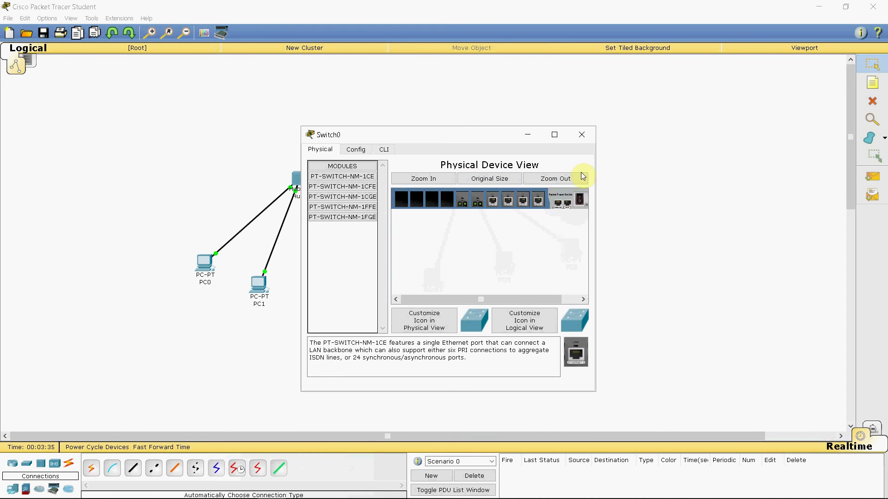
click(589, 138)
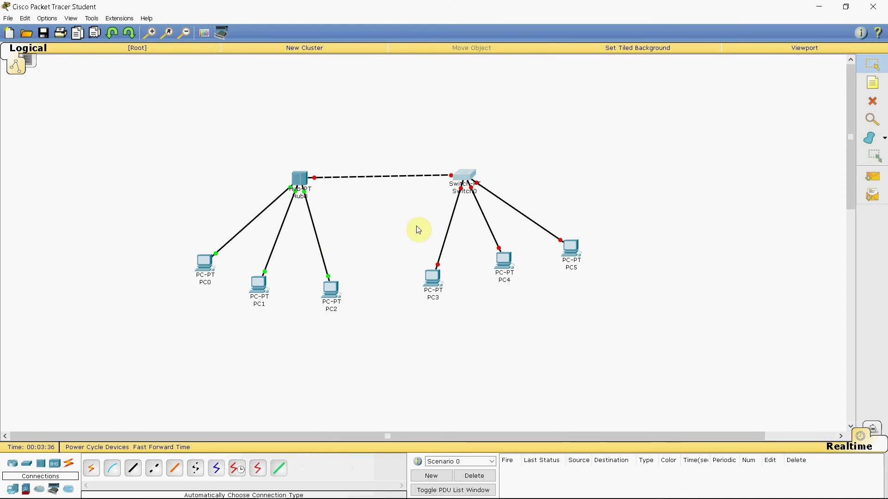
Step: Rerun the previous ping to 192.168.1.5 from PC0's command prompt
click(211, 268)
click(484, 191)
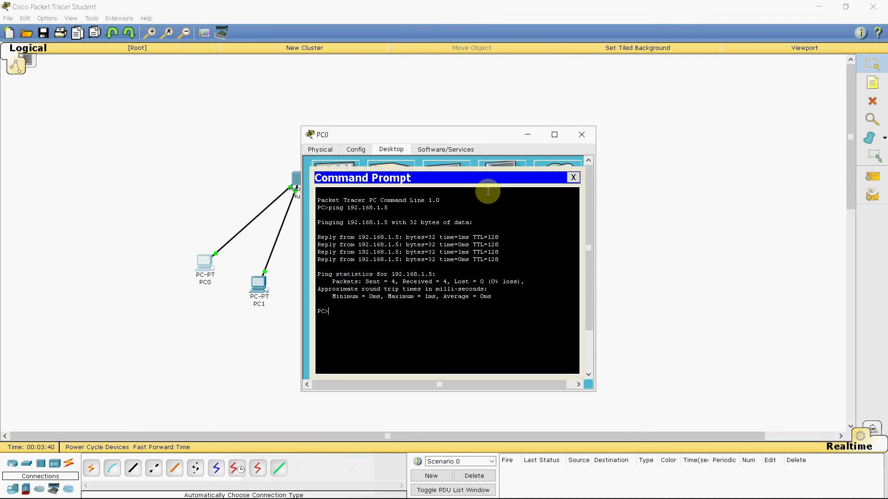
key(Up)
key(Return)
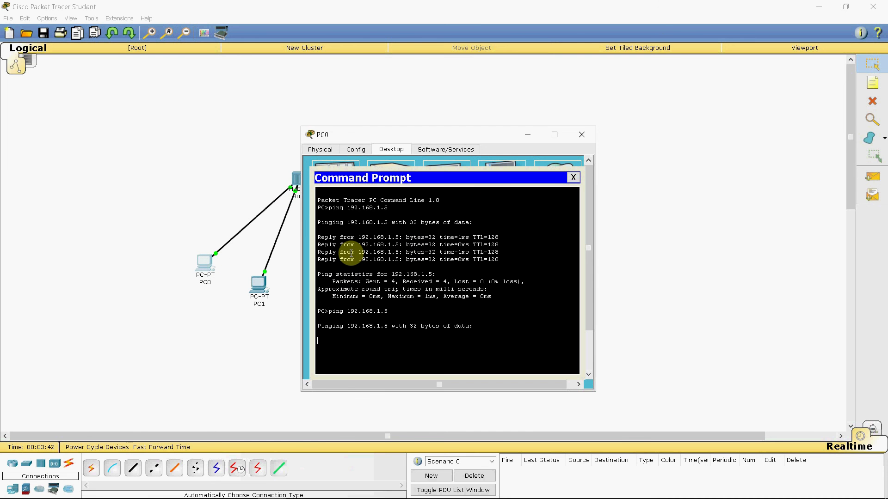